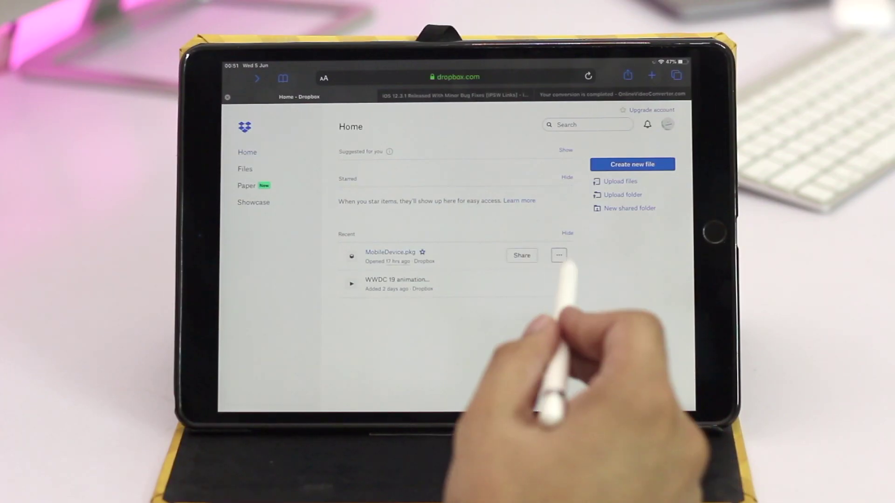
Step: Choose Download from the MobileDevice.pkg row menu in Dropbox's recent files
left_click(558, 255)
left_click(434, 308)
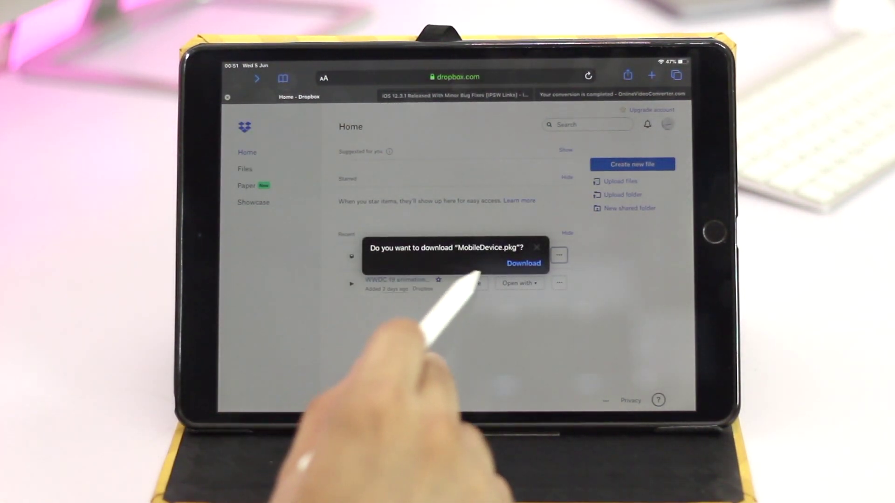
Step: Confirm the MobileDevice.pkg download and check its progress in Safari's downloads list
left_click(525, 263)
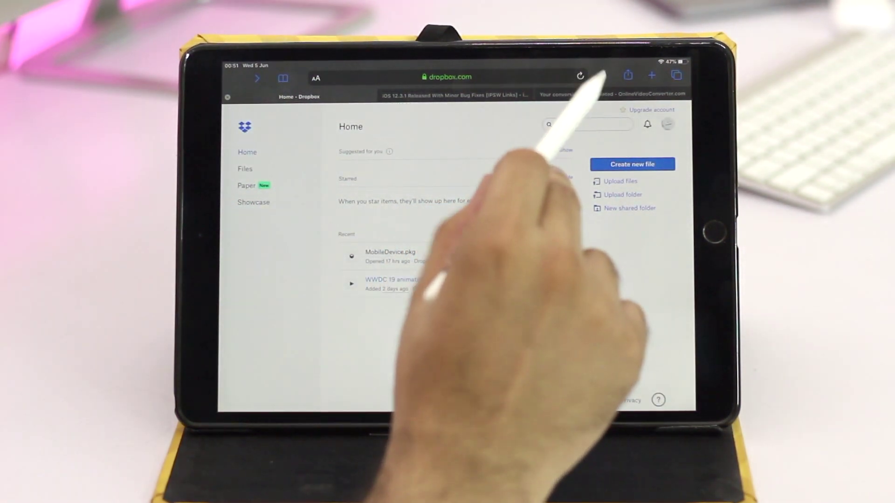
left_click(604, 76)
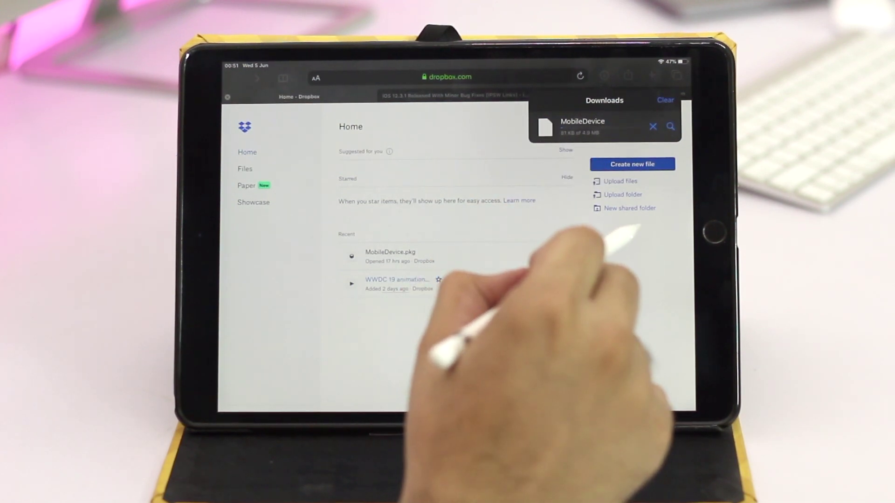
left_click(459, 346)
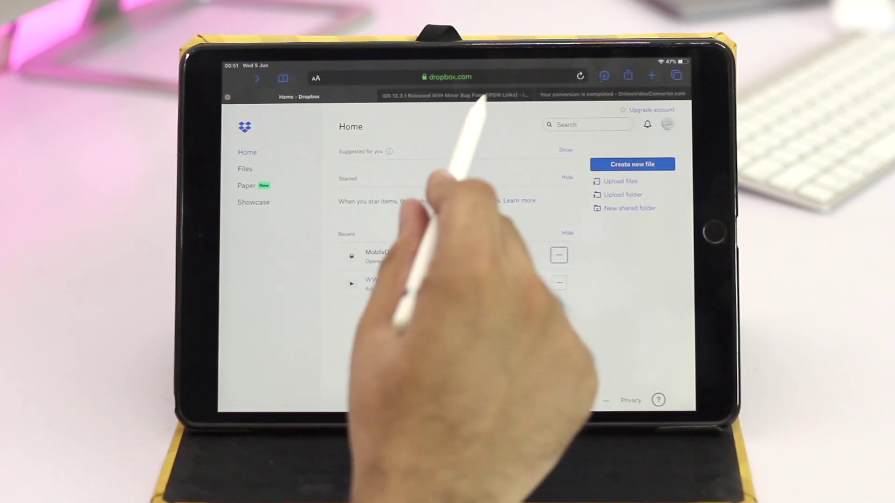
left_click(454, 95)
scroll(392, 280, "down", 10)
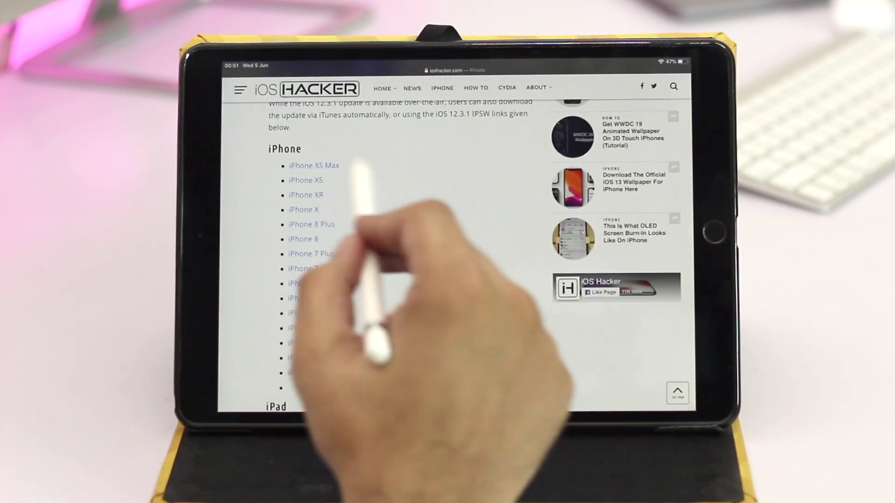
Step: Download and confirm the iPhone XS Max iOS 12.3.1 IPSW from the article's list
left_click(303, 210)
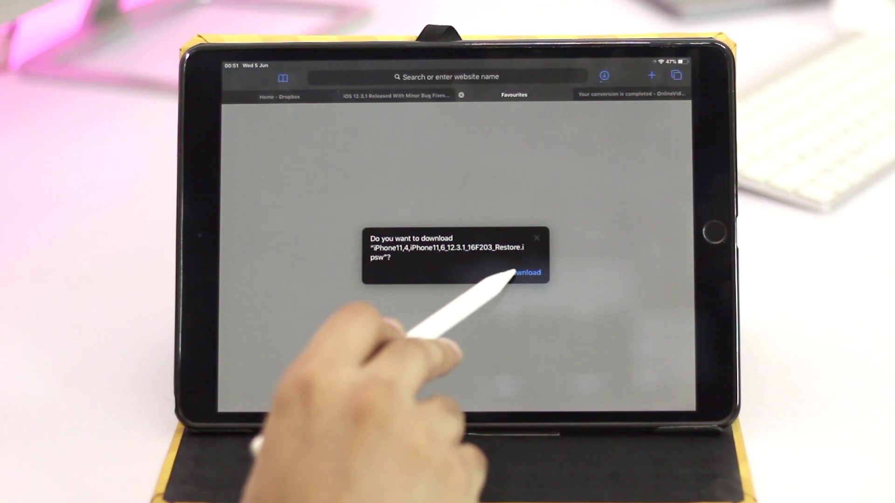
left_click(526, 273)
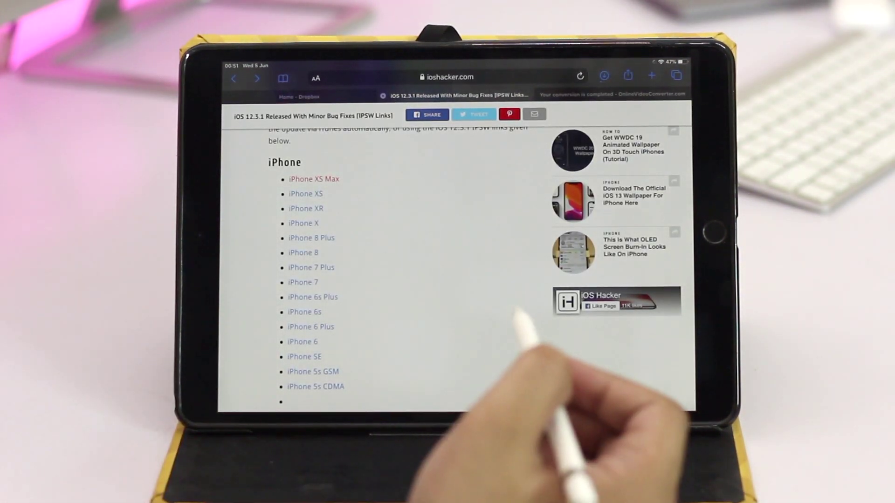
left_click(611, 94)
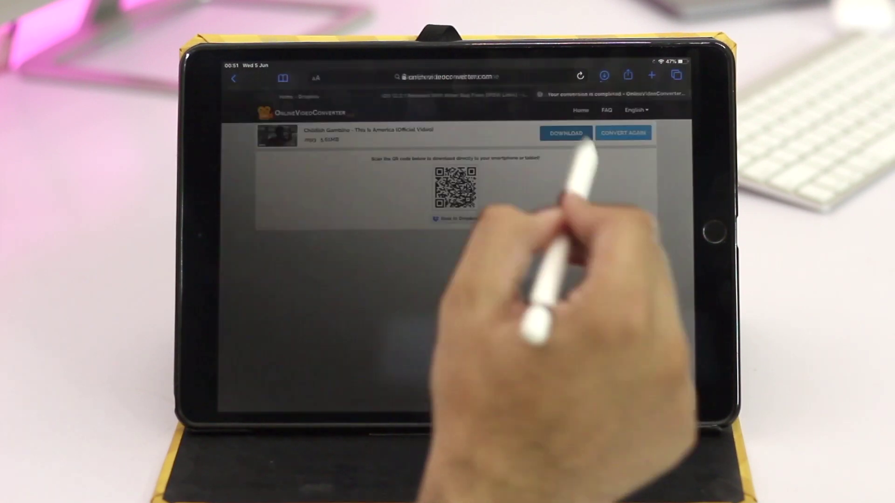
Step: Download the This Is America MP3, close the ad page, and reveal it in Downloads
left_click(565, 133)
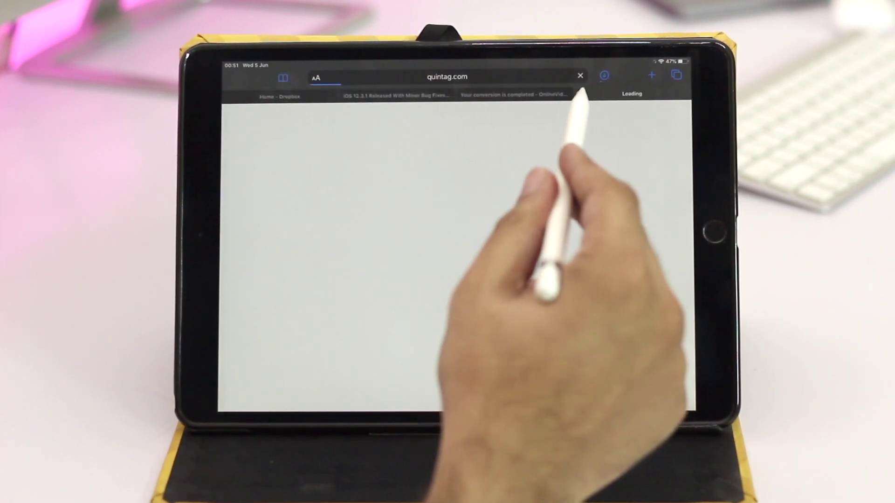
left_click(579, 94)
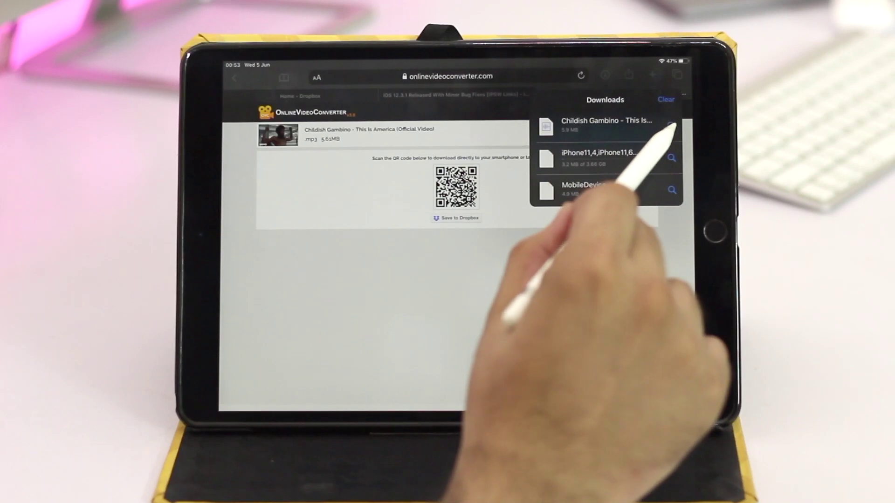
left_click(672, 125)
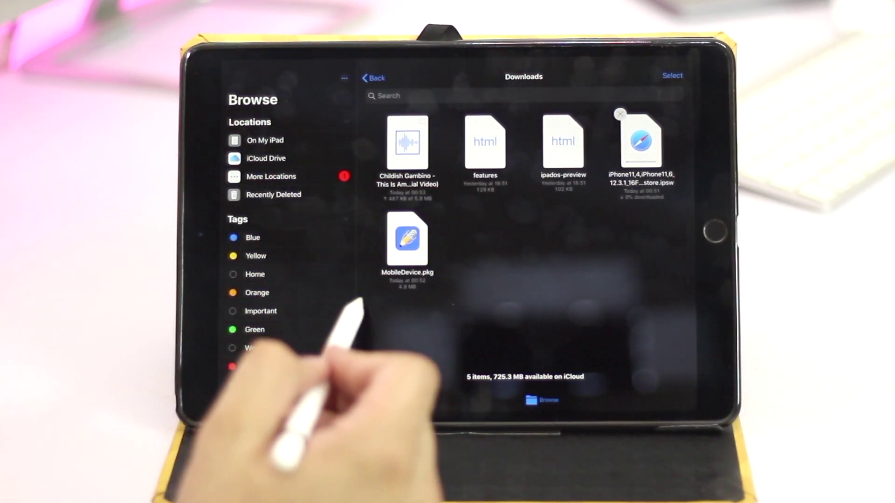
Step: Preview the Childish Gambino MP3, delete it from Downloads, and show the app switcher
left_click(407, 150)
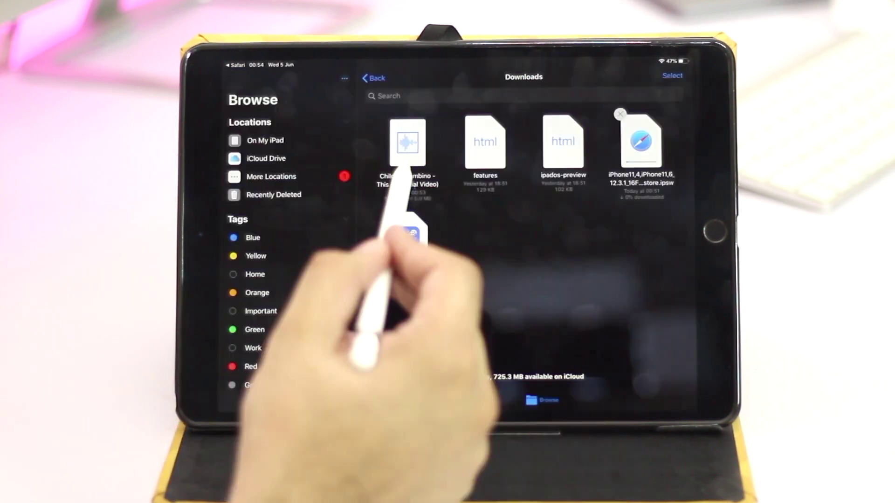
right_click(408, 143)
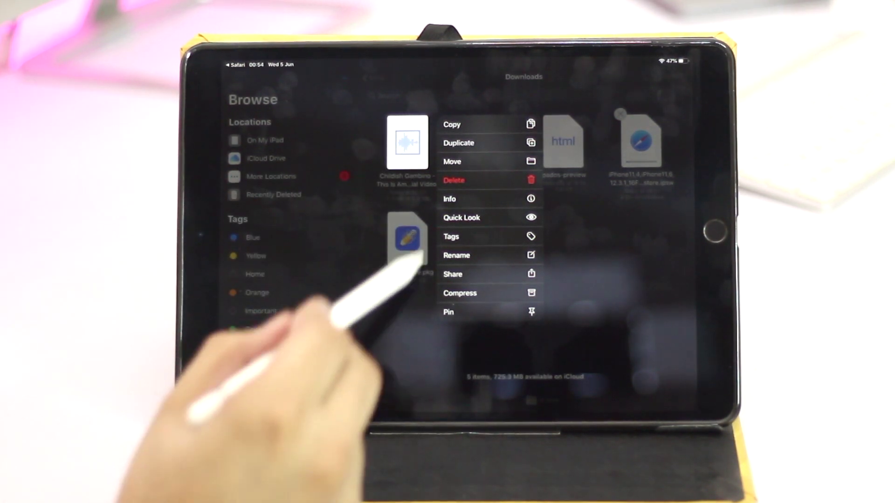
left_click(392, 203)
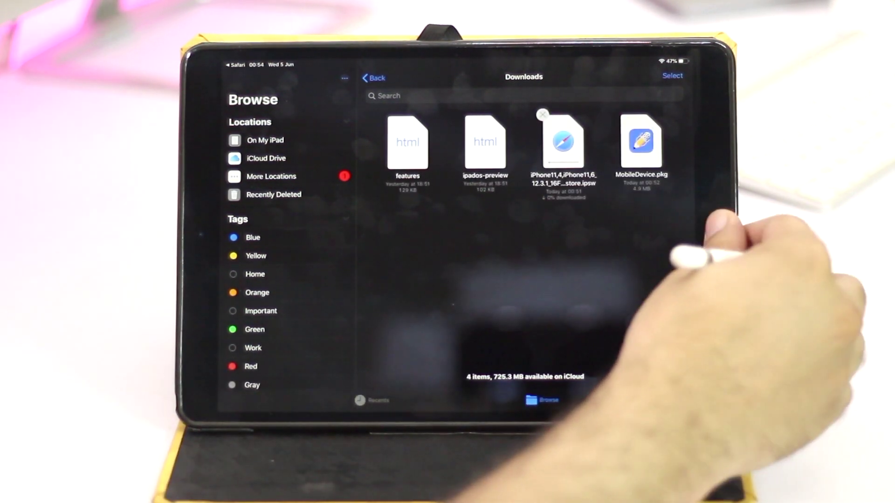
left_click_drag(461, 416, 461, 245)
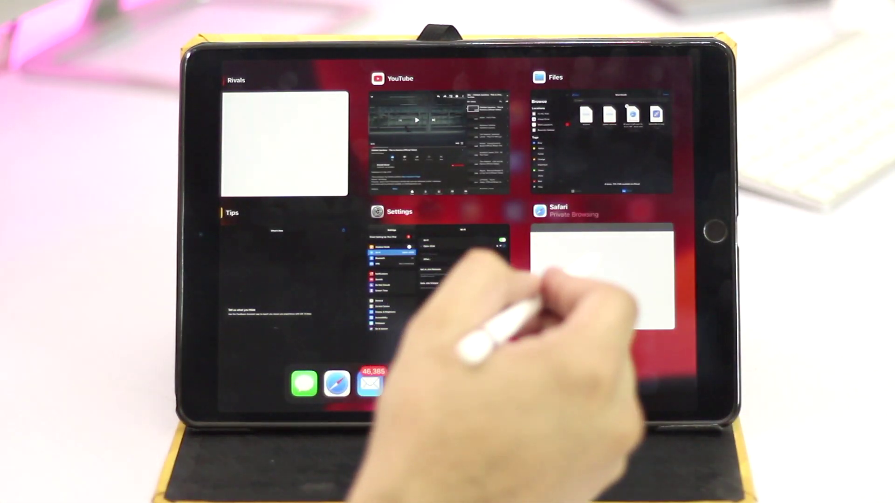